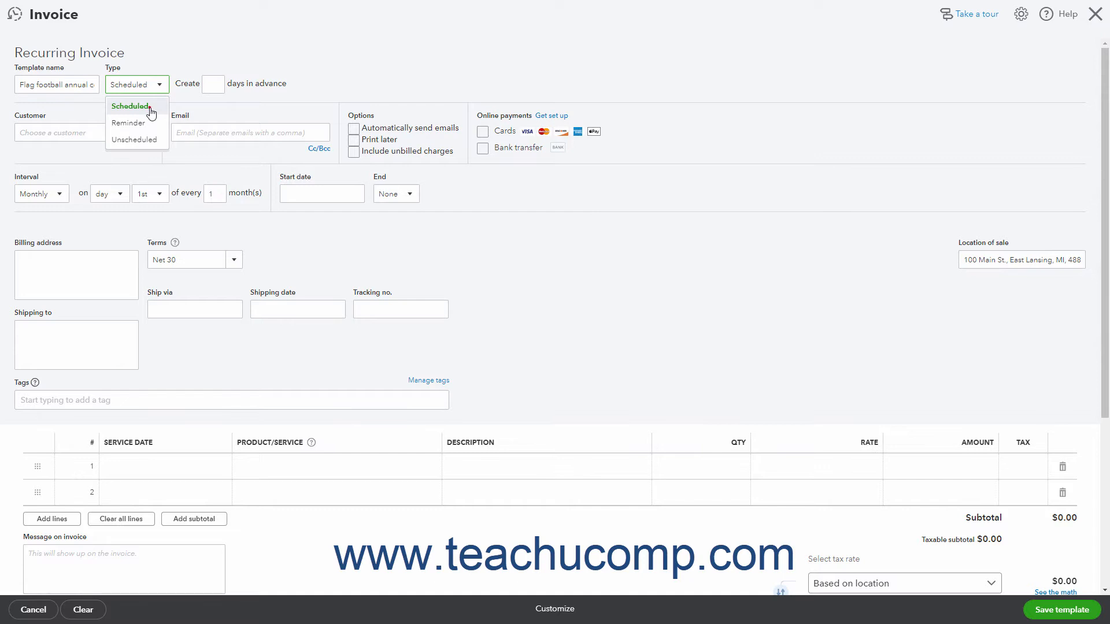
Try the Scheduled, Reminder and Unscheduled types in turn for the recurring invoice template
left_click(149, 107)
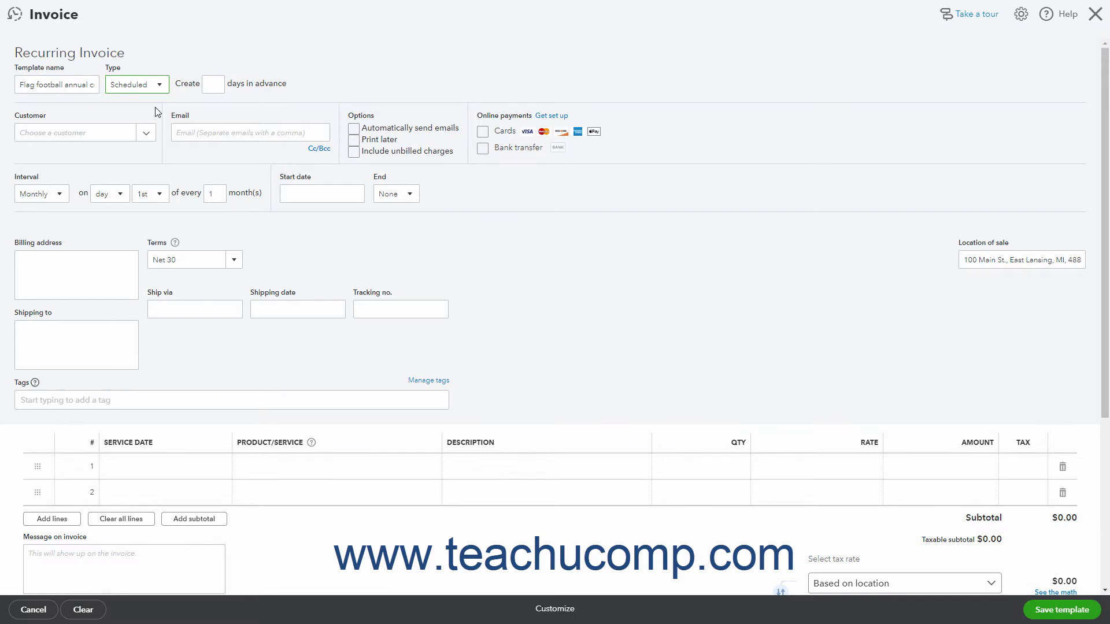
left_click(213, 83)
left_click(157, 85)
left_click(149, 123)
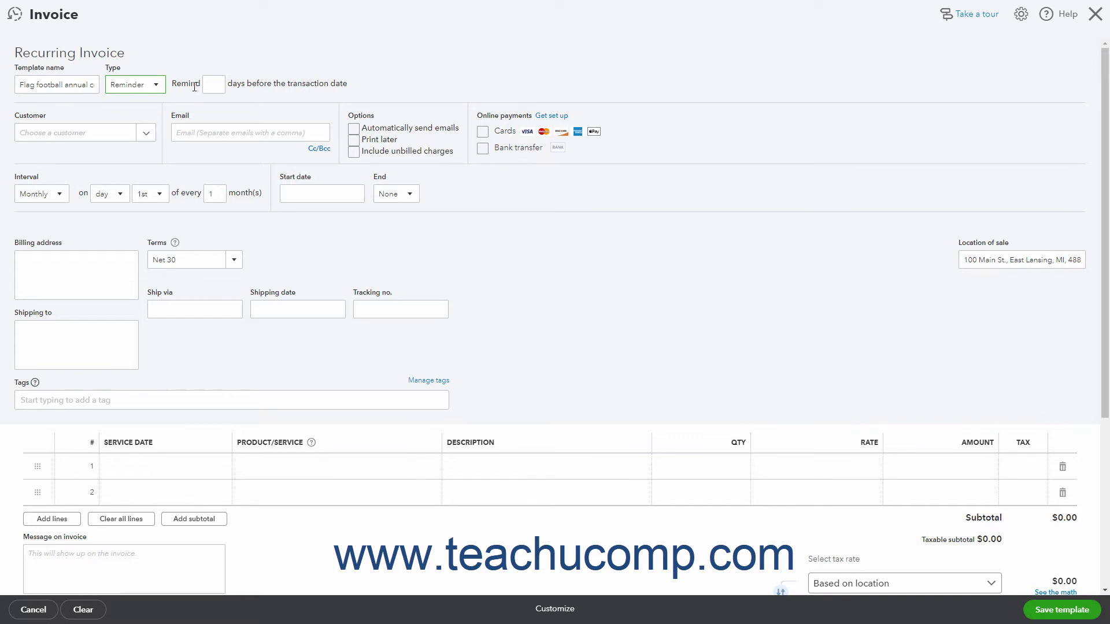
left_click(155, 85)
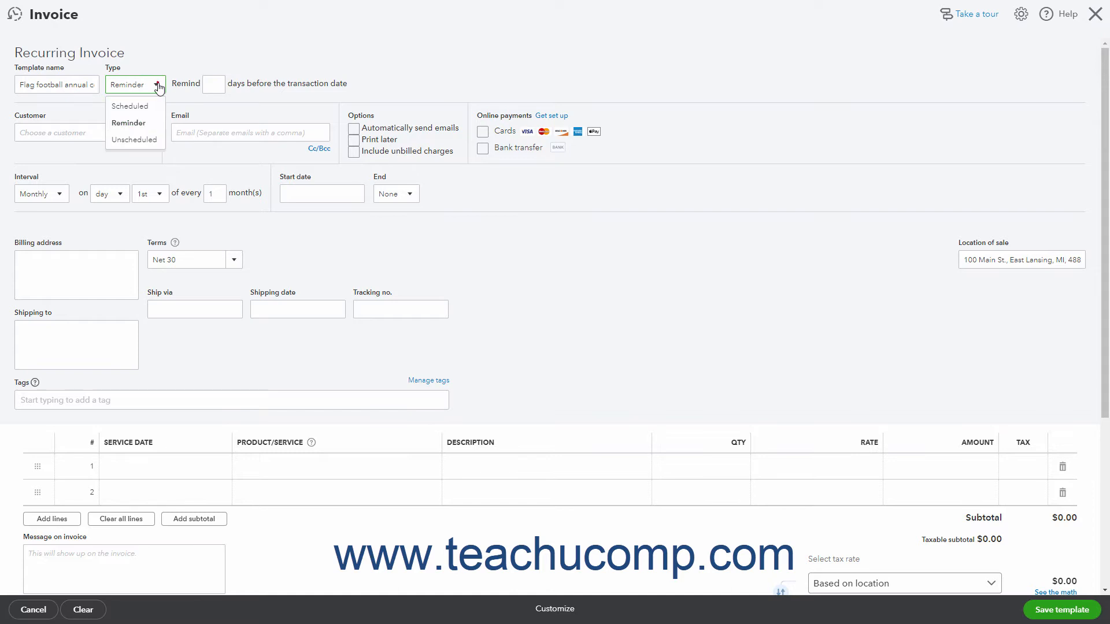
left_click(152, 140)
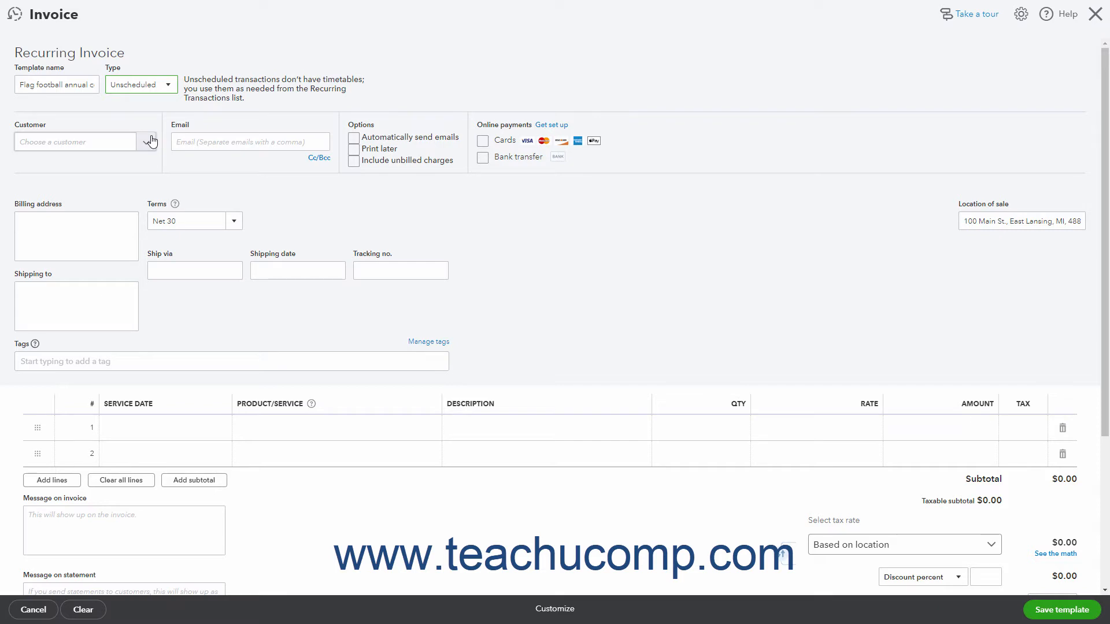
Set the template type to Scheduled and have the invoice created 7 days in advance
left_click(167, 85)
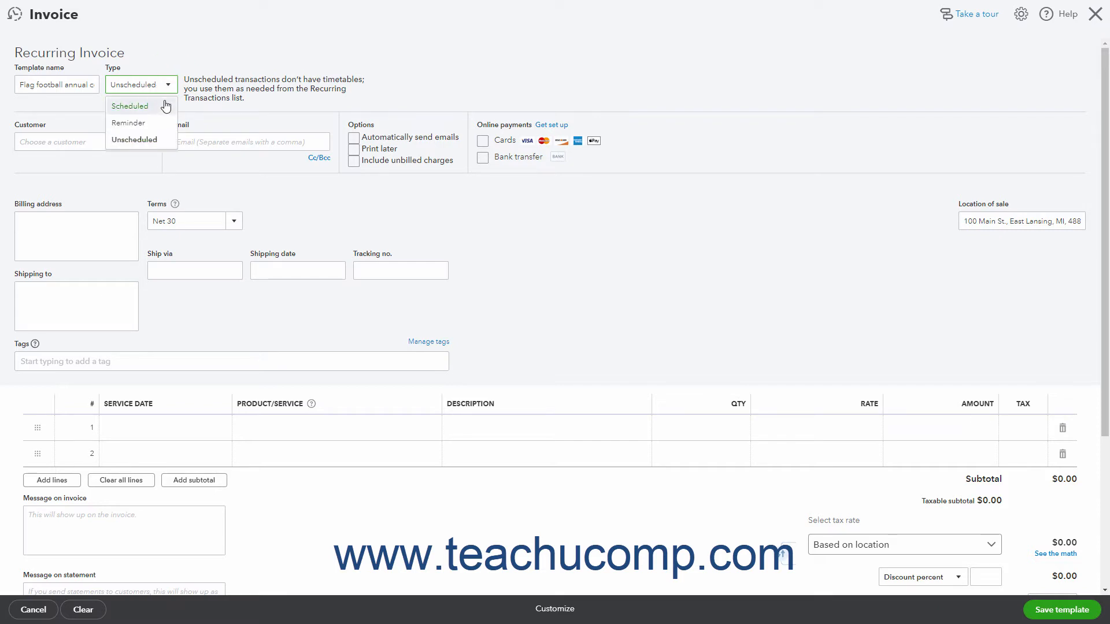
left_click(164, 107)
left_click(217, 84)
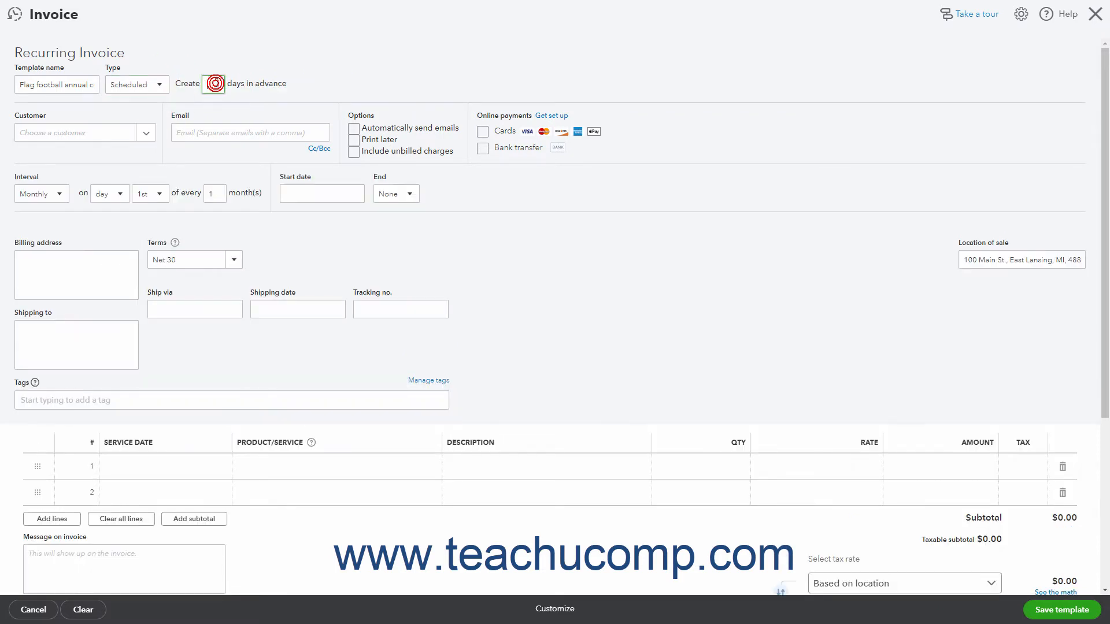
type("7")
Choose Anytown Parks and Recreation as the customer of the recurring invoice
left_click(147, 138)
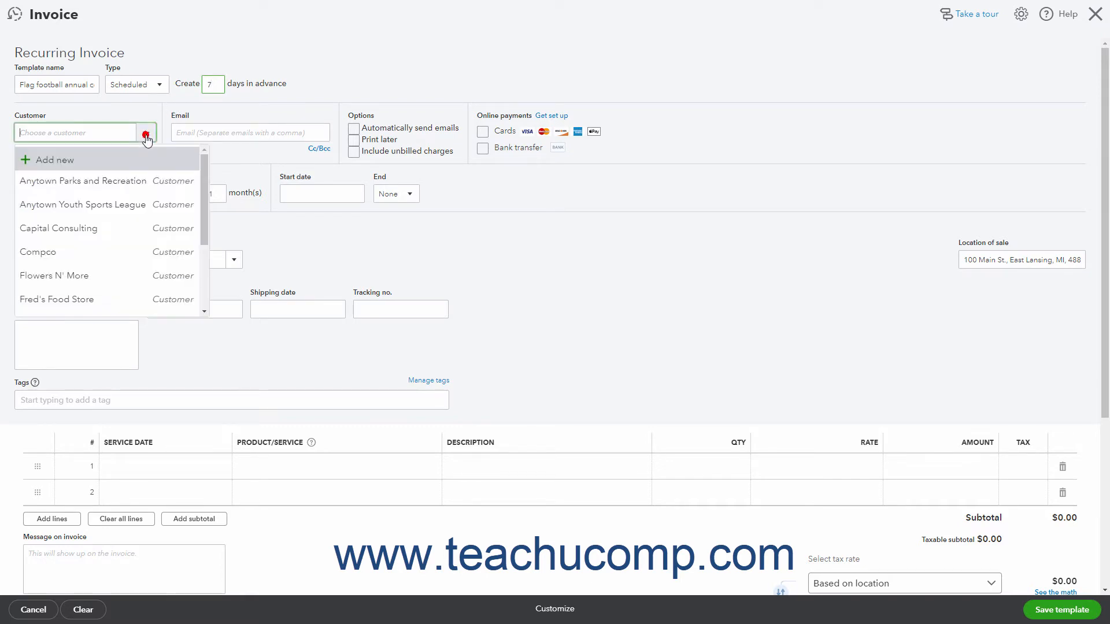
left_click(141, 181)
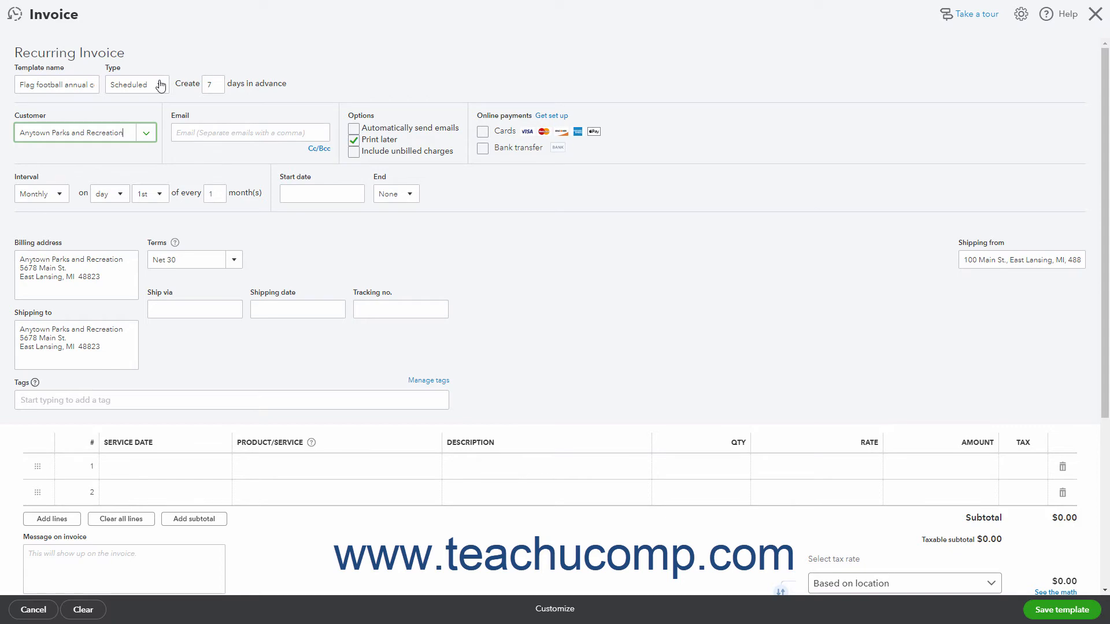
left_click(67, 174)
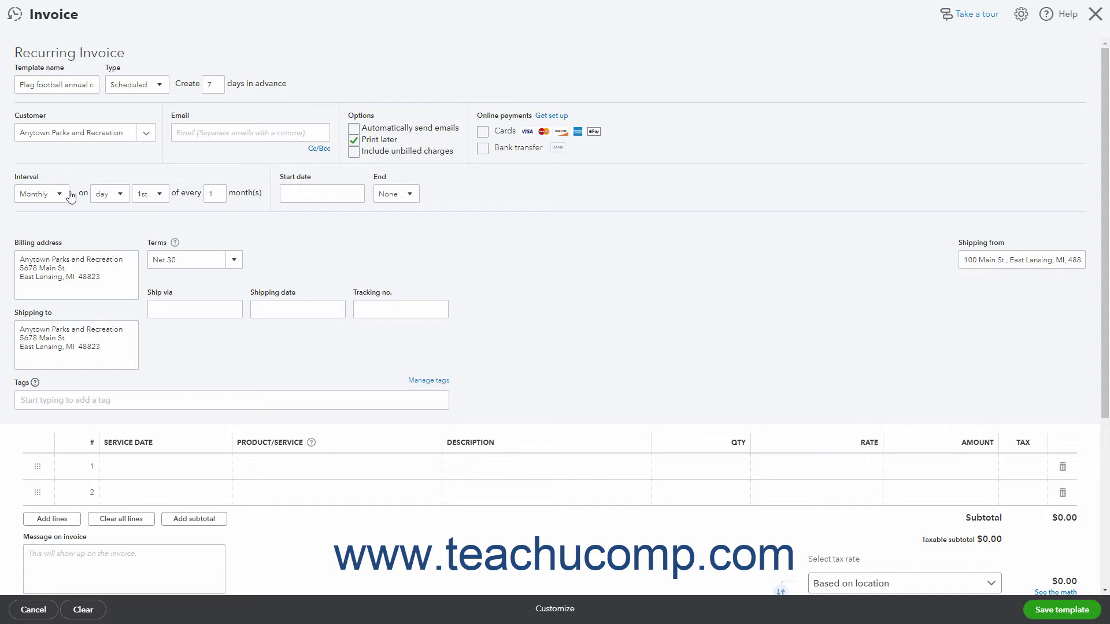
Set the recurrence interval to Yearly, every August 1st
left_click(70, 193)
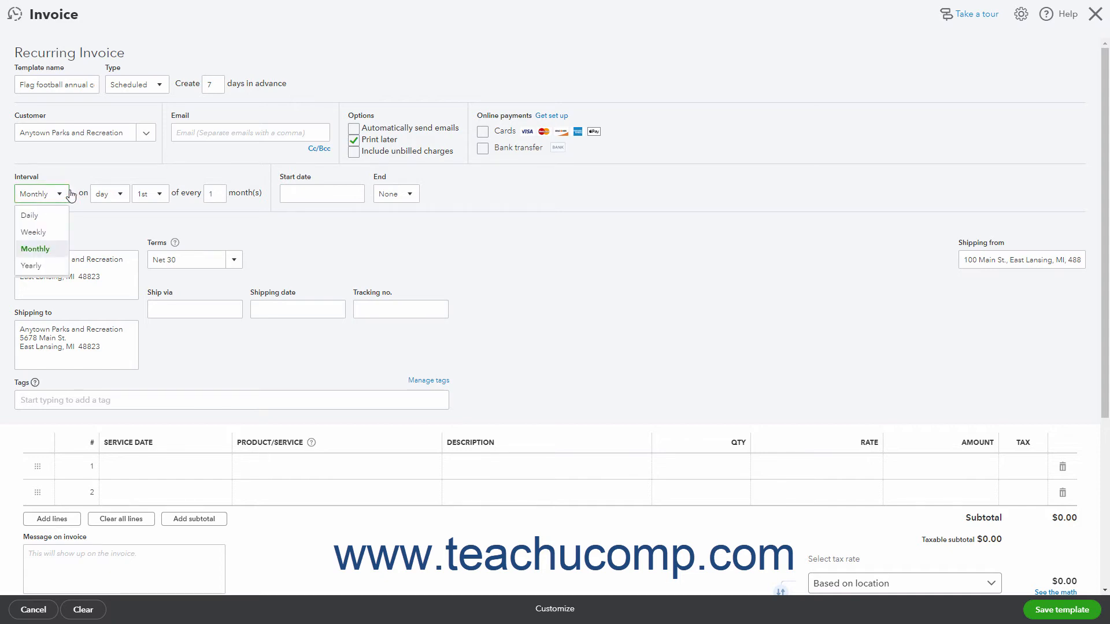
left_click(53, 259)
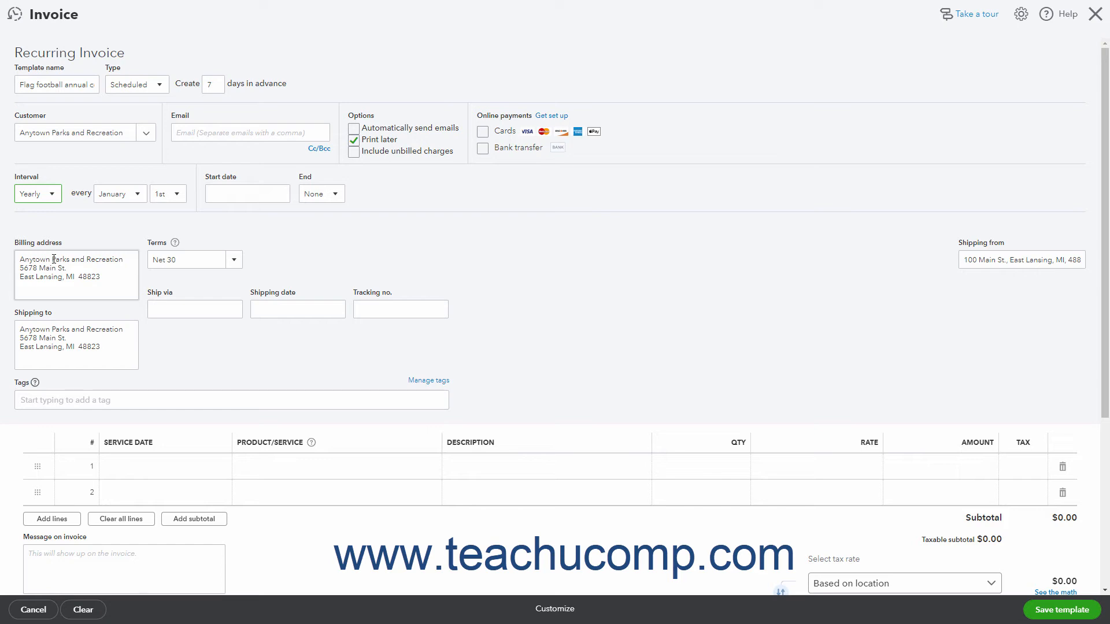
left_click(138, 194)
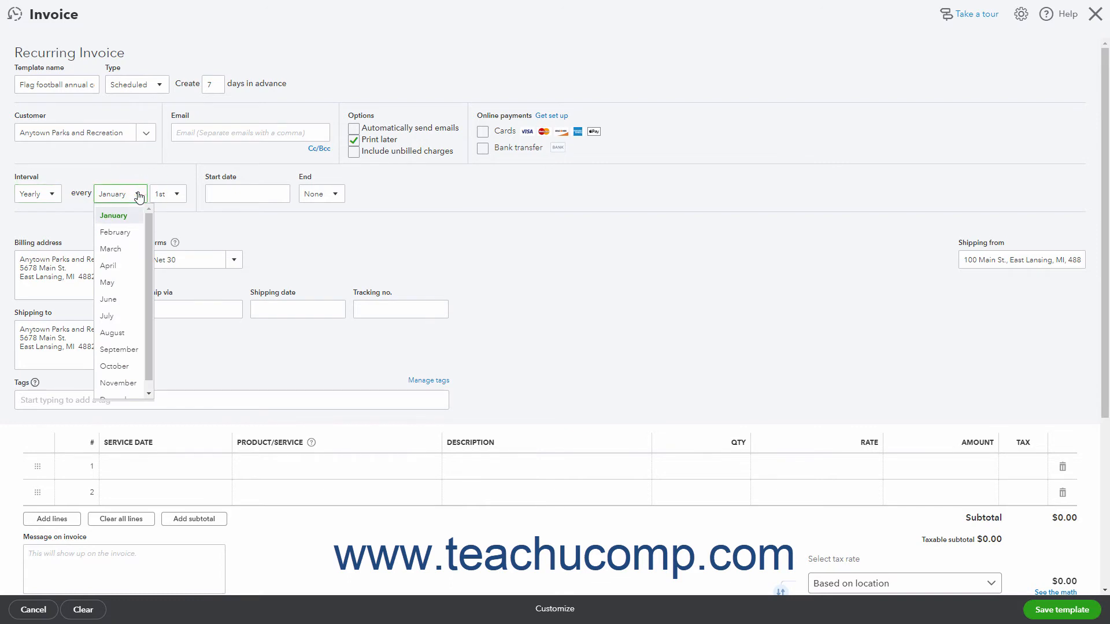
left_click(115, 333)
left_click(176, 199)
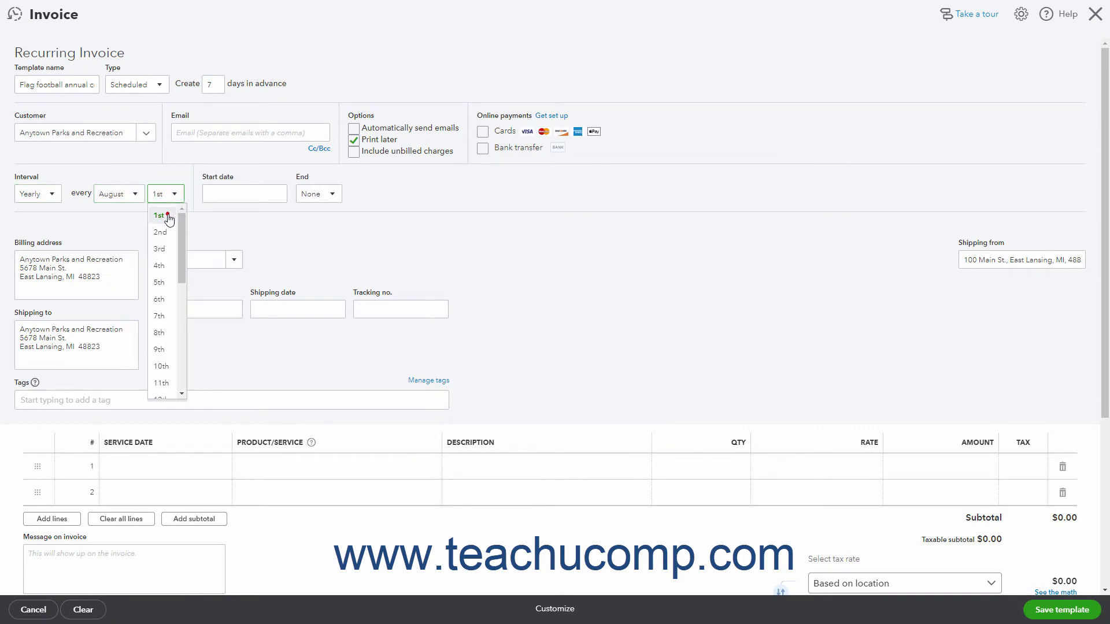
left_click(168, 216)
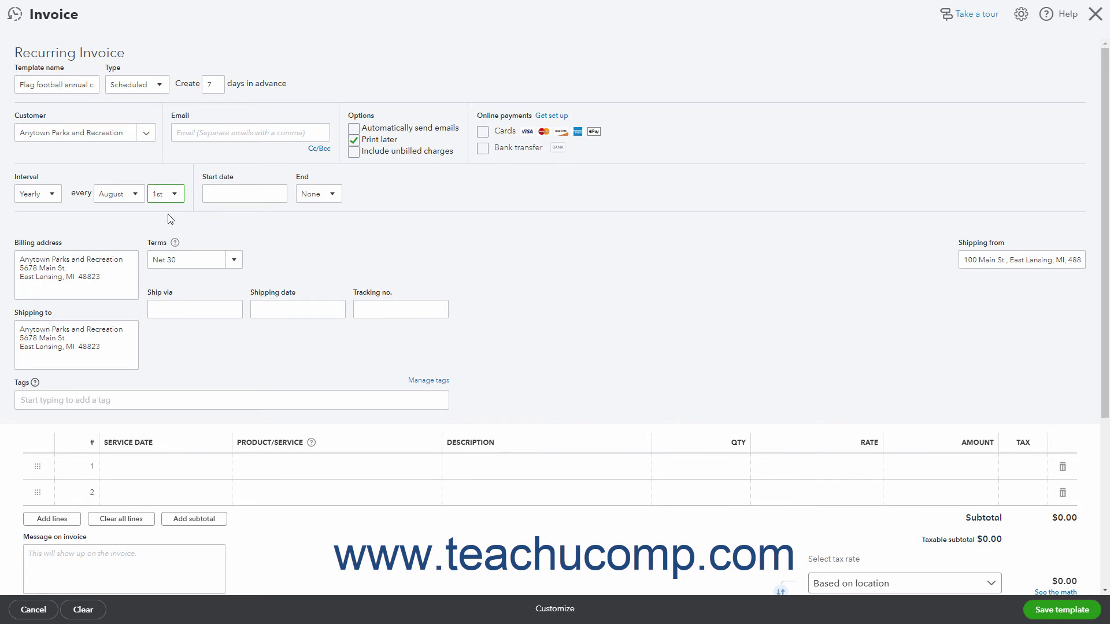
Set the start date of the recurring invoice to 08/01/2021
left_click(279, 194)
left_click(309, 224)
left_click(309, 224)
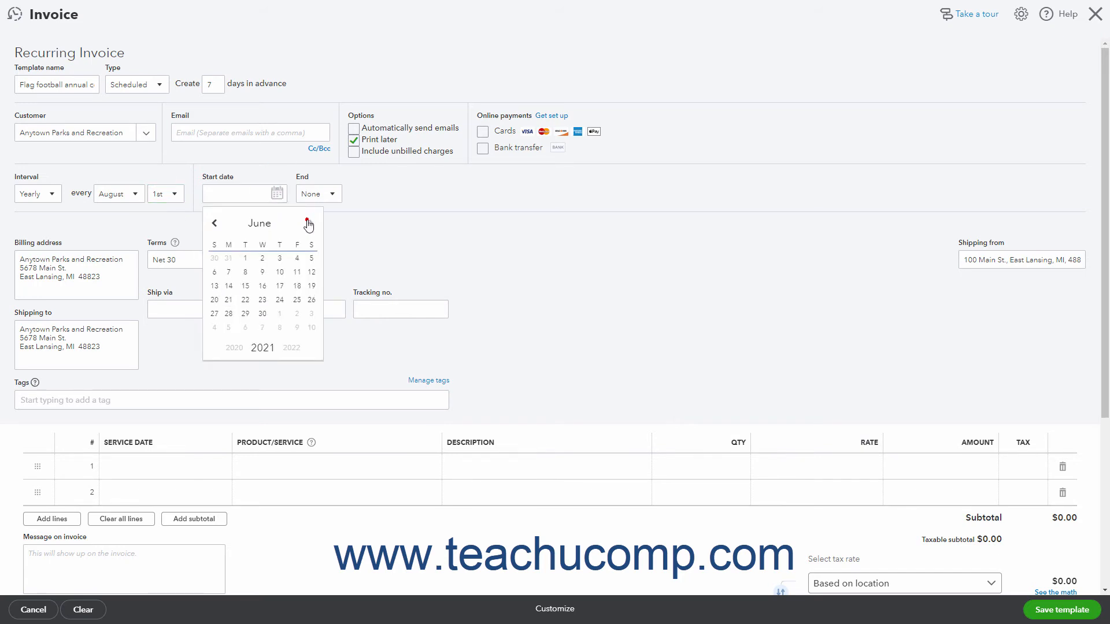
left_click(309, 224)
left_click(308, 223)
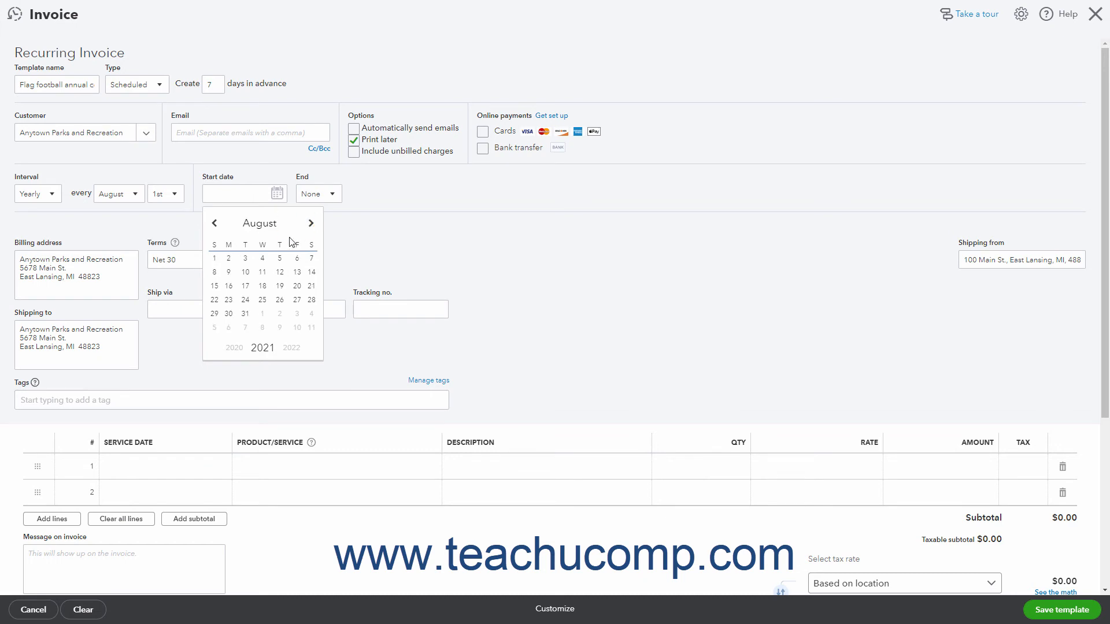
left_click(215, 259)
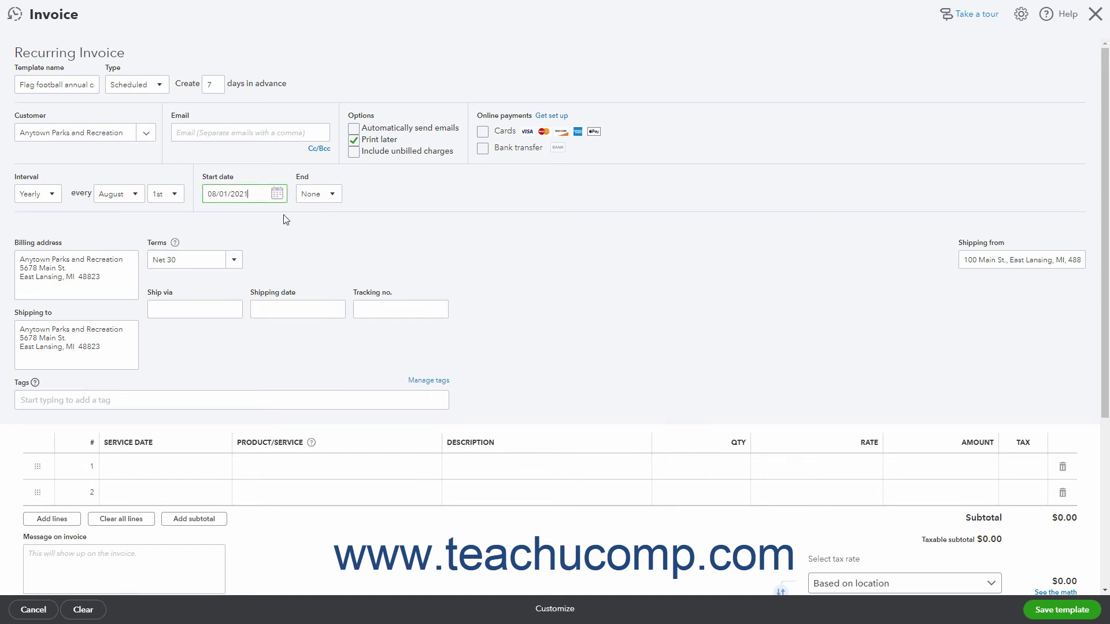
Try the By option for the end of the recurrence, and set the end back to None
left_click(334, 196)
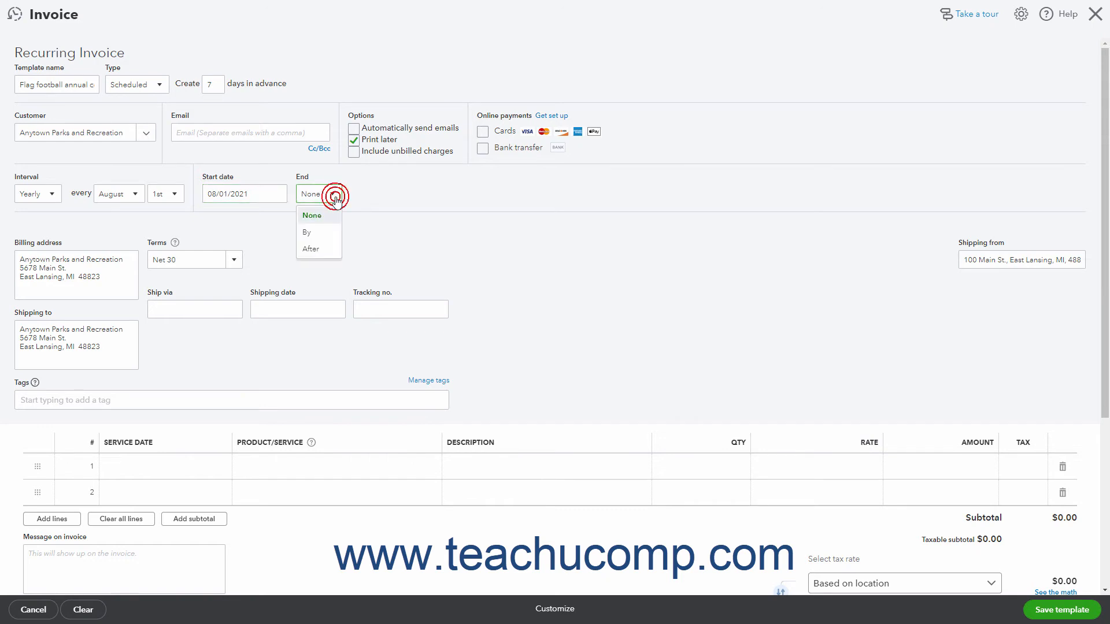
left_click(327, 232)
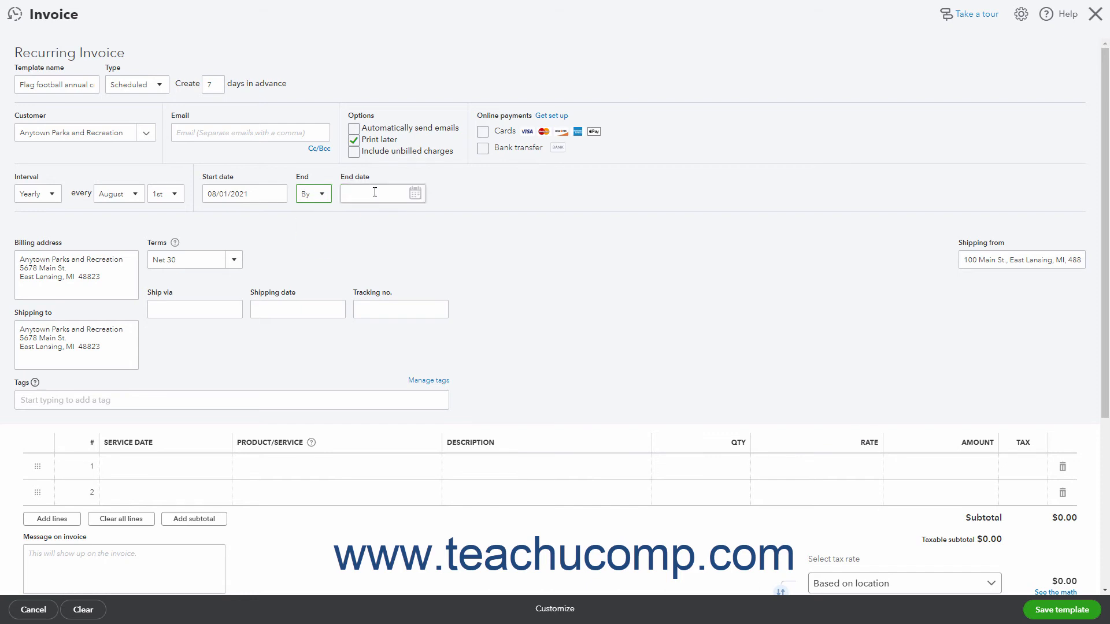
left_click(324, 194)
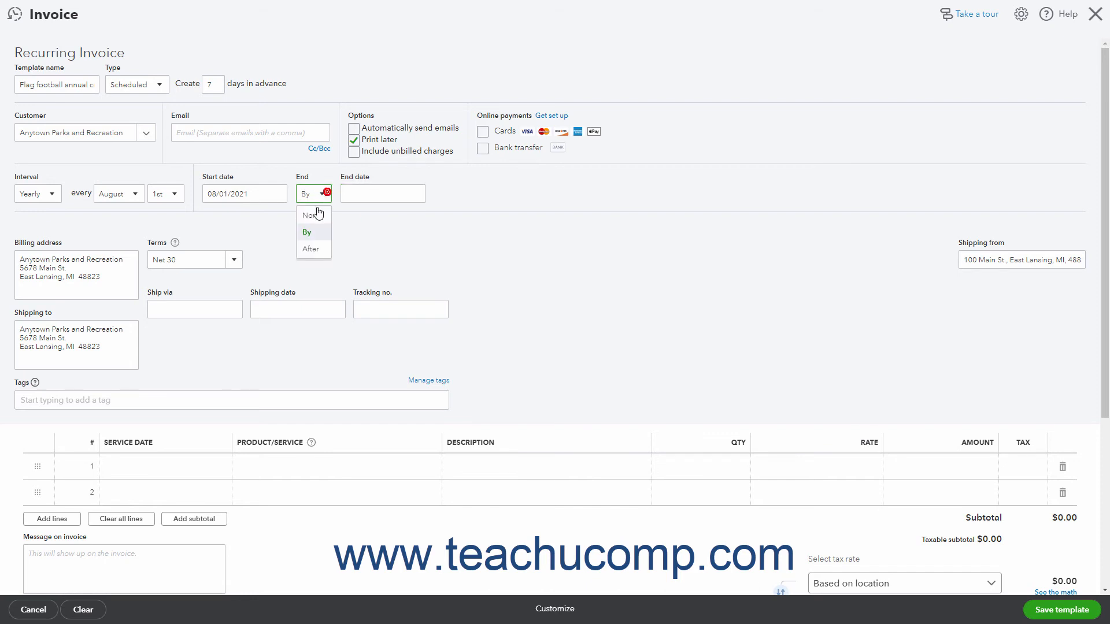
left_click(315, 217)
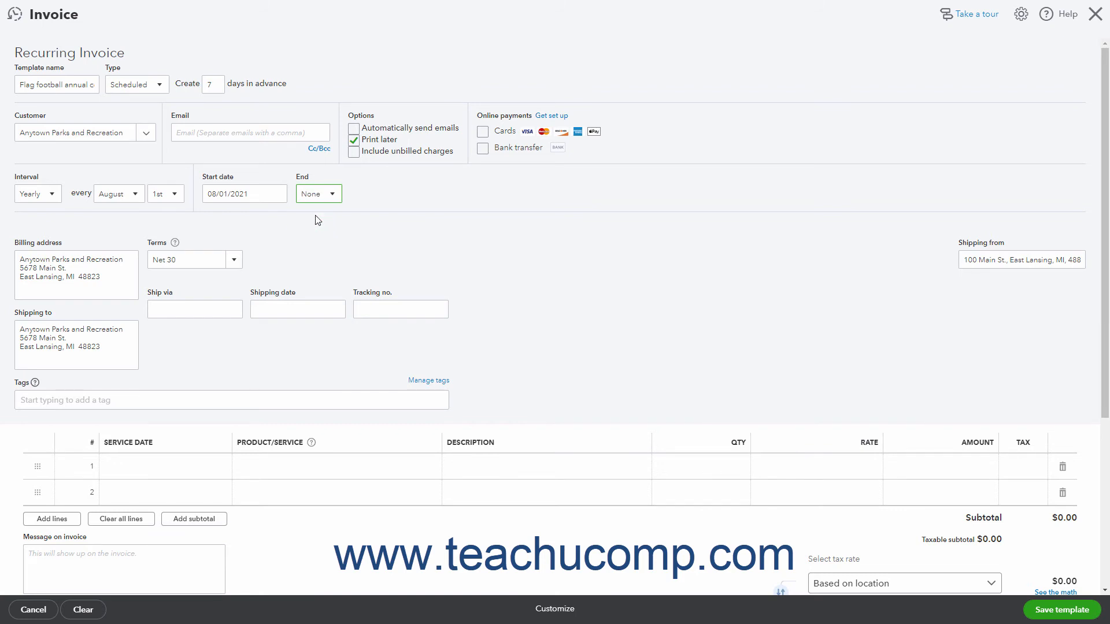
Add the Football Ref Service as the product/service on the first invoice line
scroll(317, 220, "down", 2)
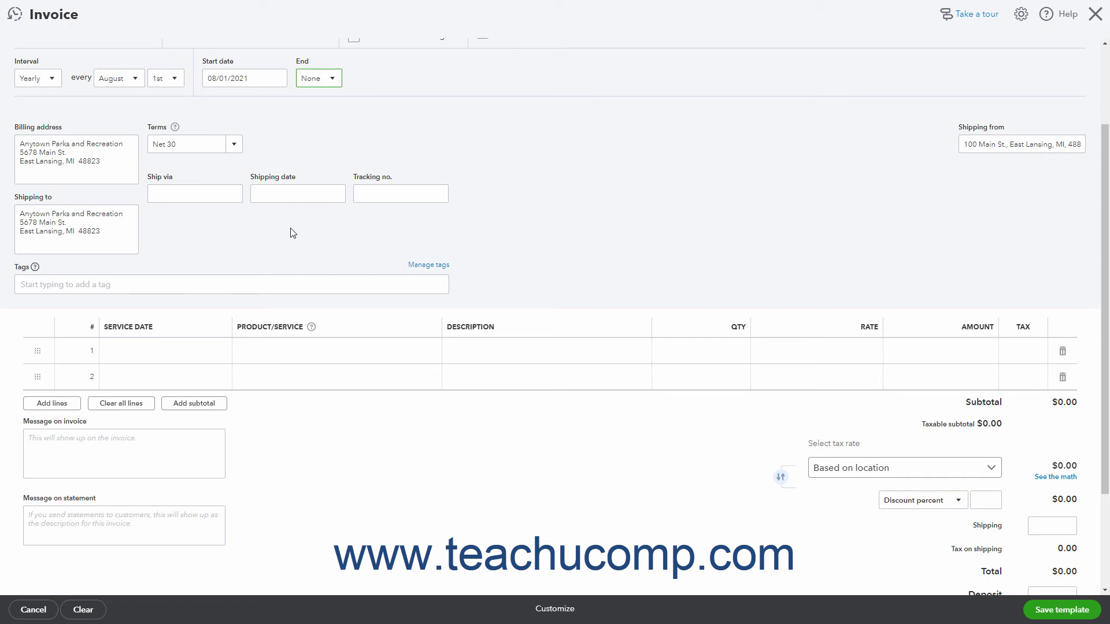
left_click(264, 350)
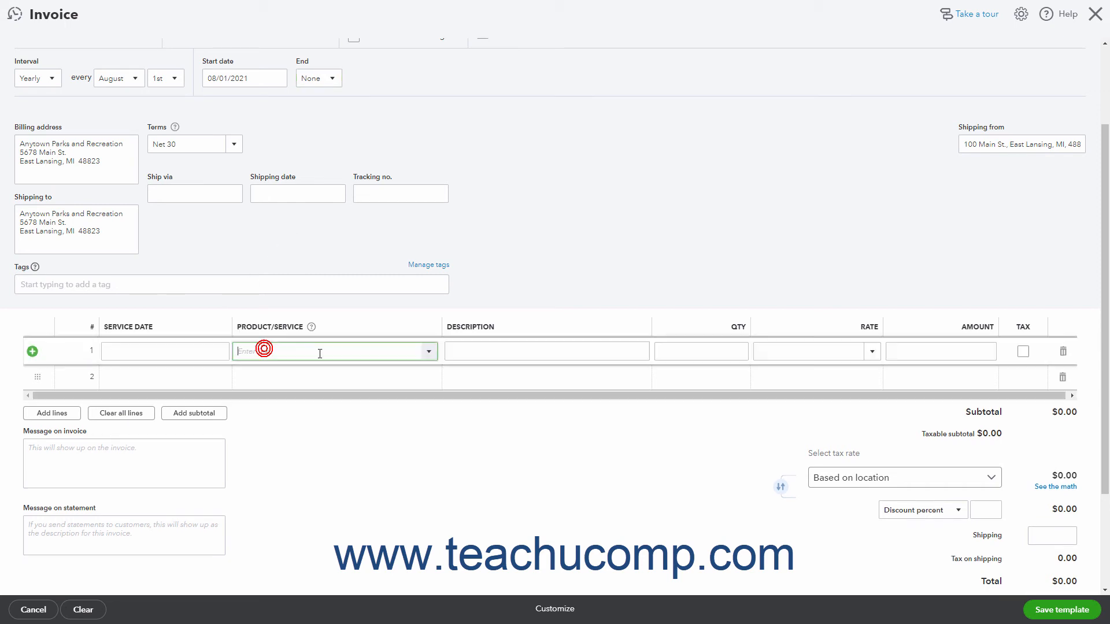
left_click(429, 351)
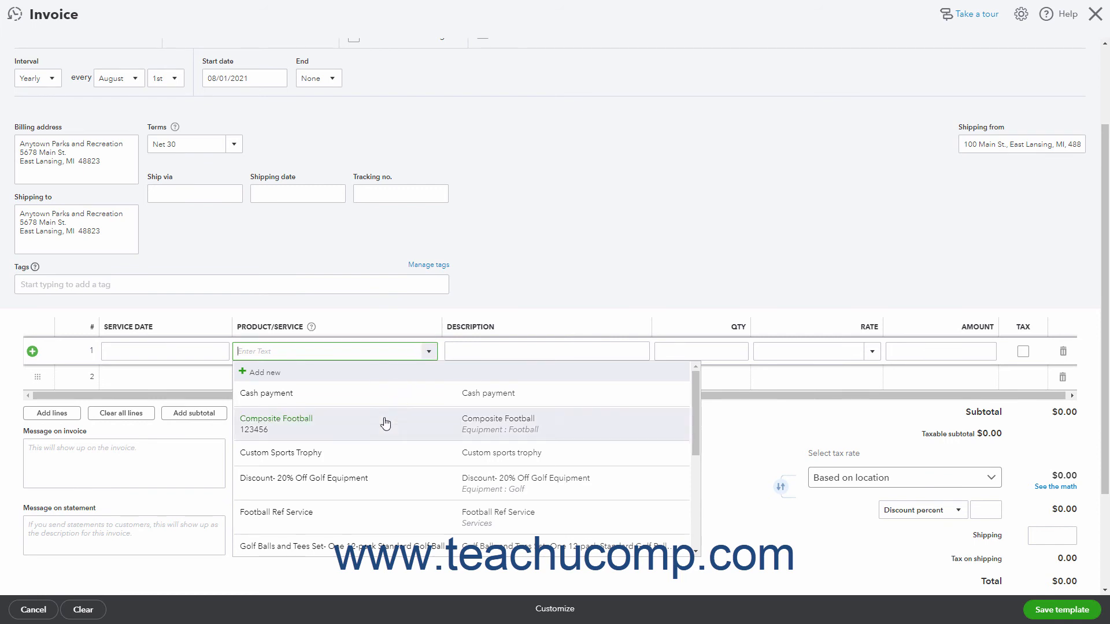
scroll(381, 428, "down", 2)
left_click(376, 434)
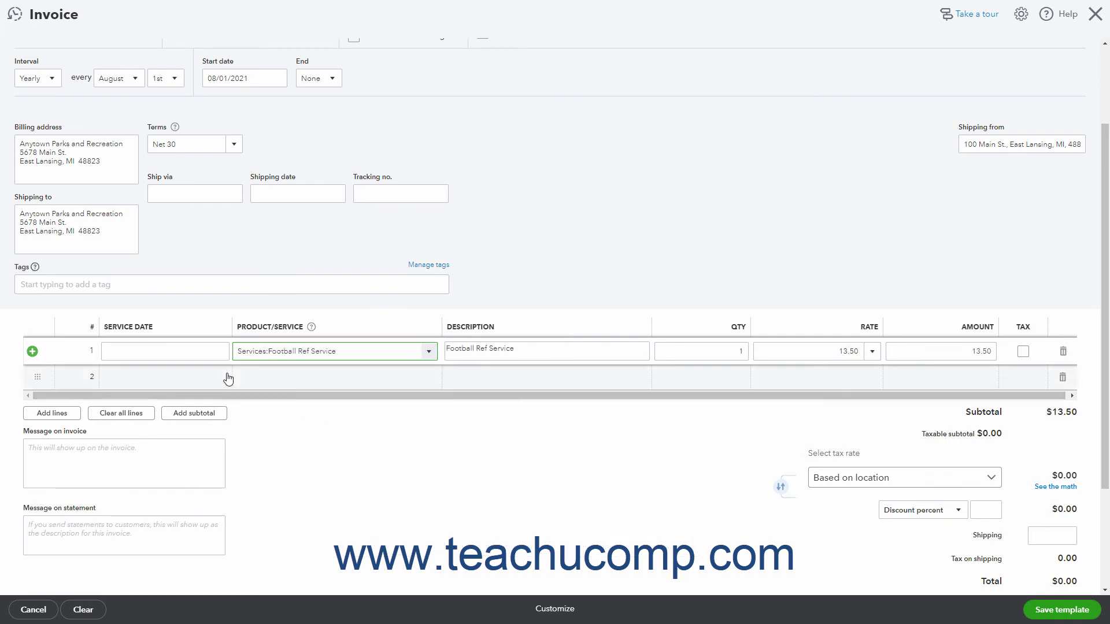
Set the service date of the first invoice line to 08/01/2021
left_click(219, 351)
left_click(221, 380)
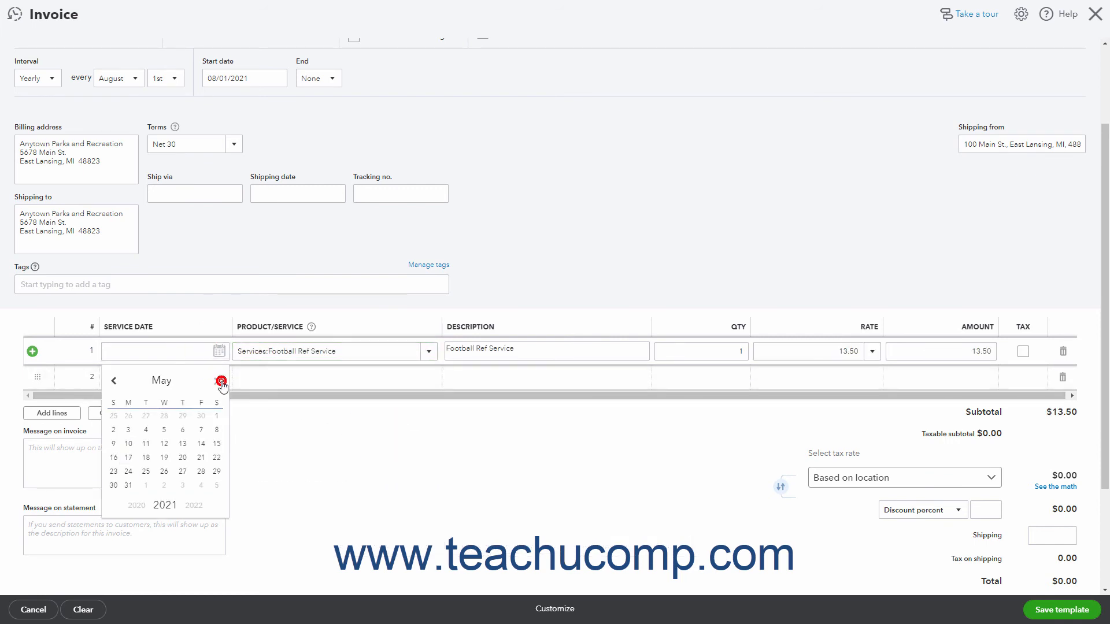
left_click(221, 380)
left_click(221, 381)
left_click(221, 380)
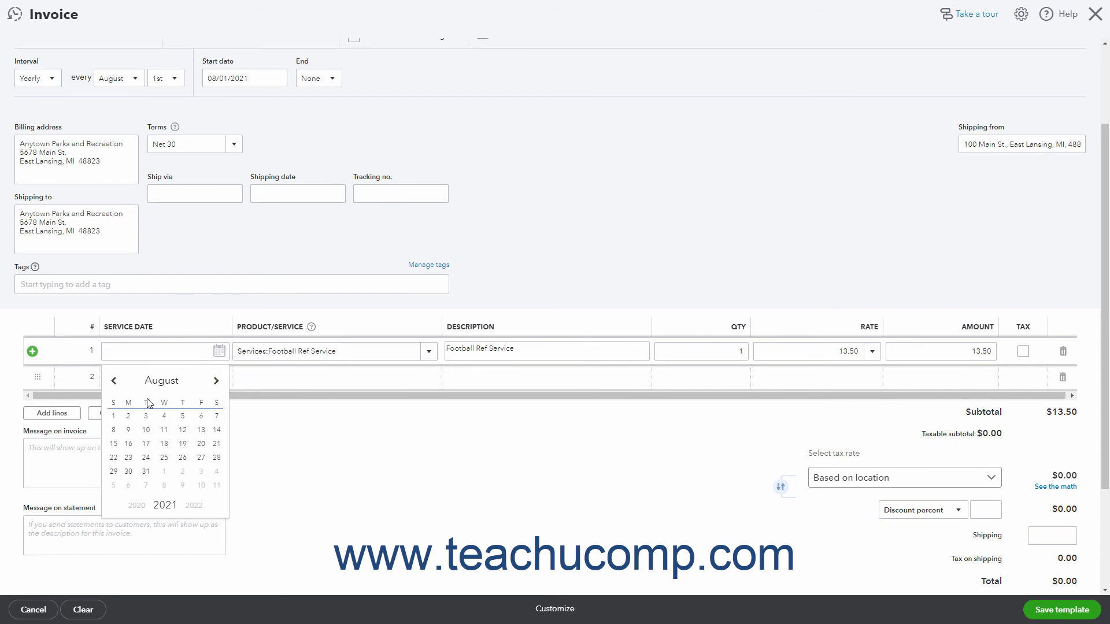
left_click(113, 415)
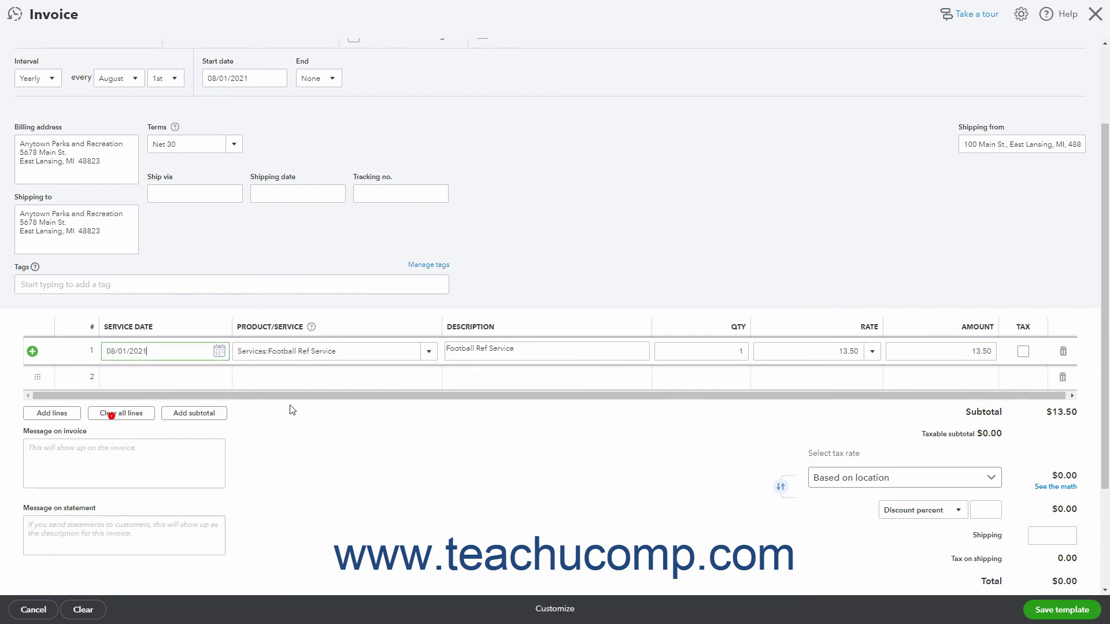
Change the first line's description to "Football Ref Service- annual contract" and set its rate to 500
left_click(590, 354)
left_click(588, 351)
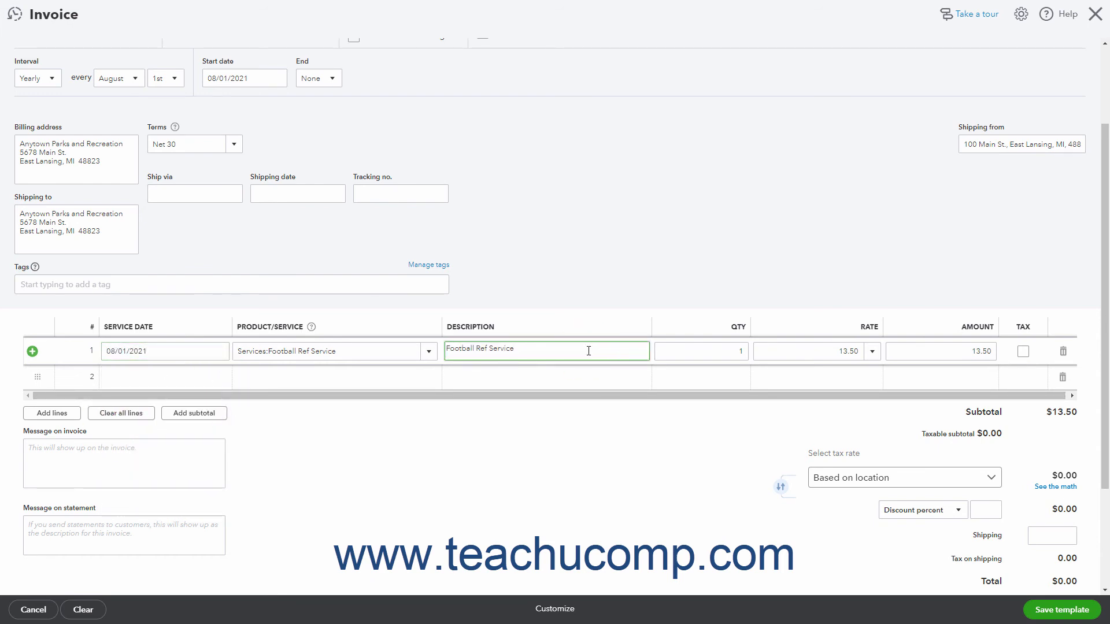
type("Service- annual contract")
key("Tab")
key("Tab")
type("500")
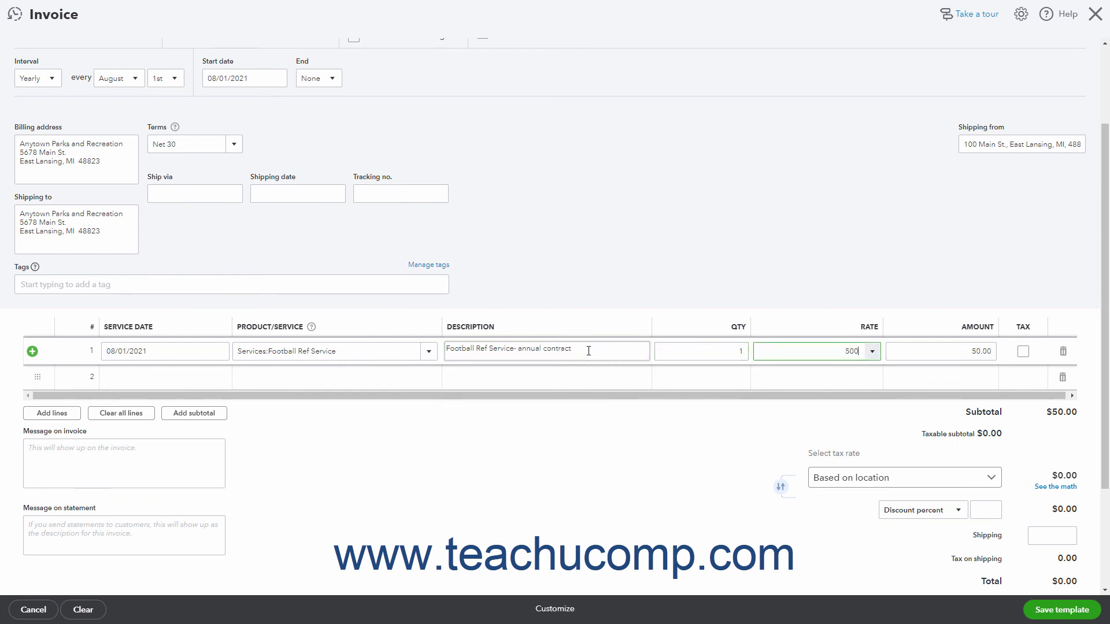
key("Tab")
left_click(919, 352)
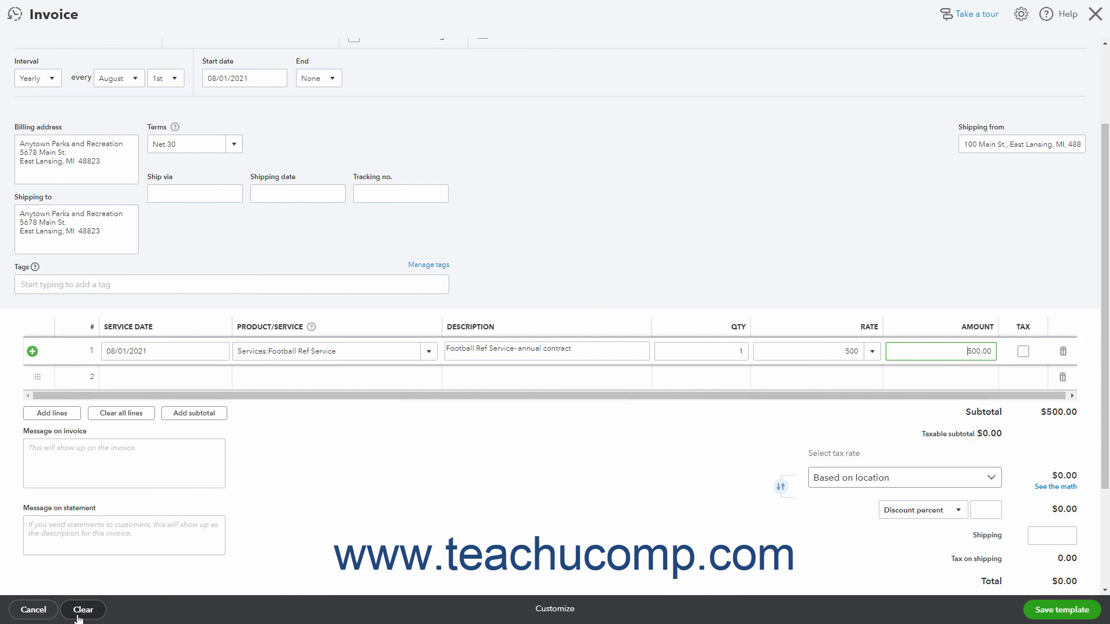
Check the available invoice style options without changing the style, and save the recurring invoice template
left_click(555, 611)
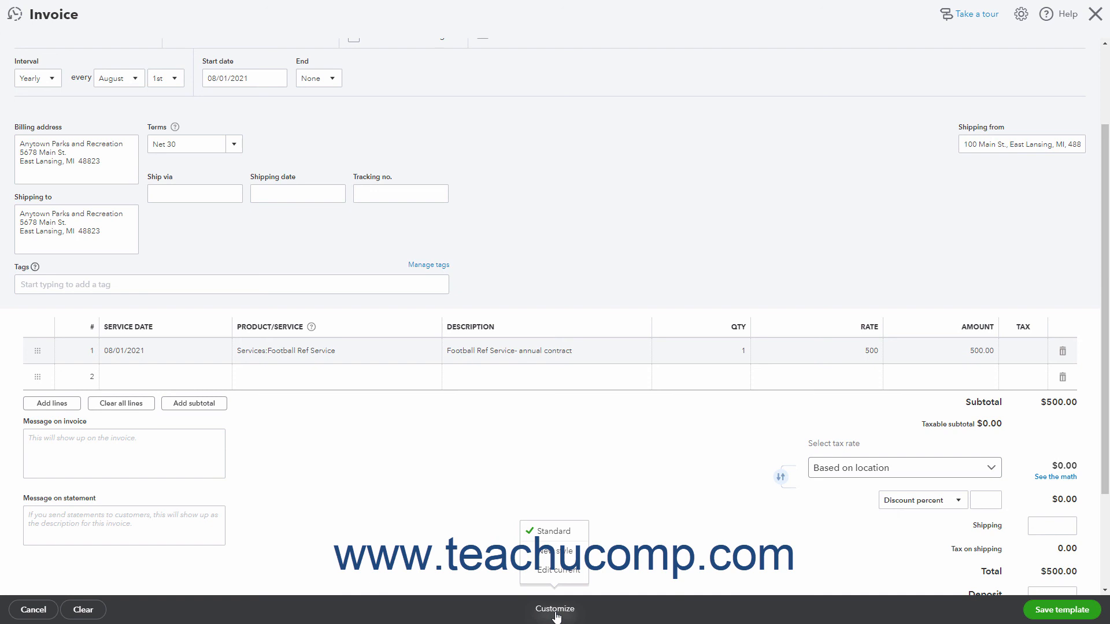
left_click(602, 613)
left_click(1043, 612)
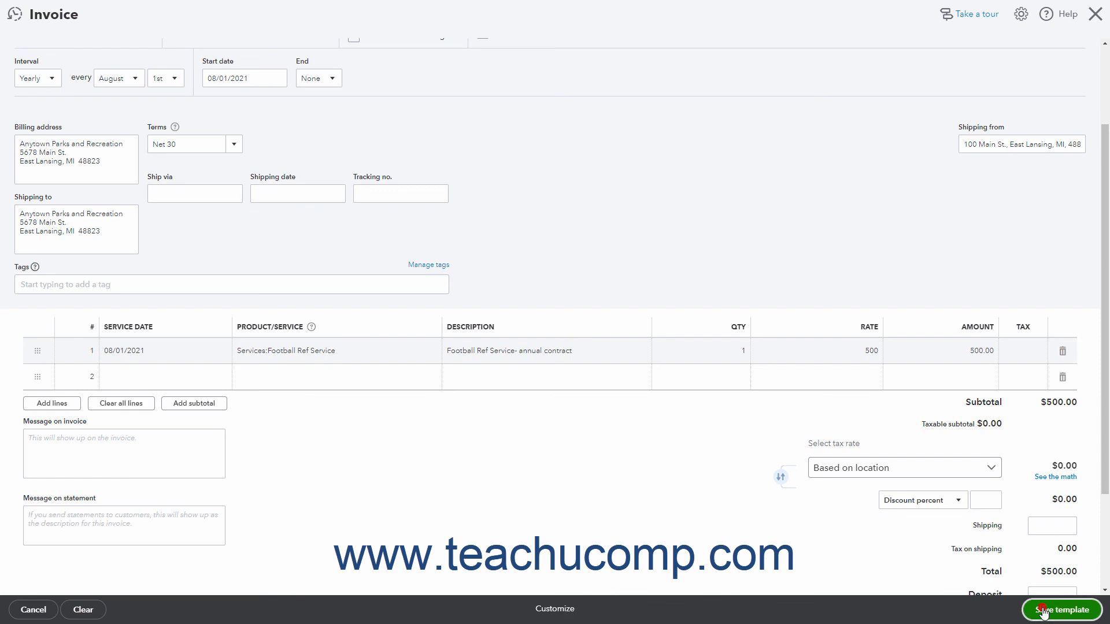